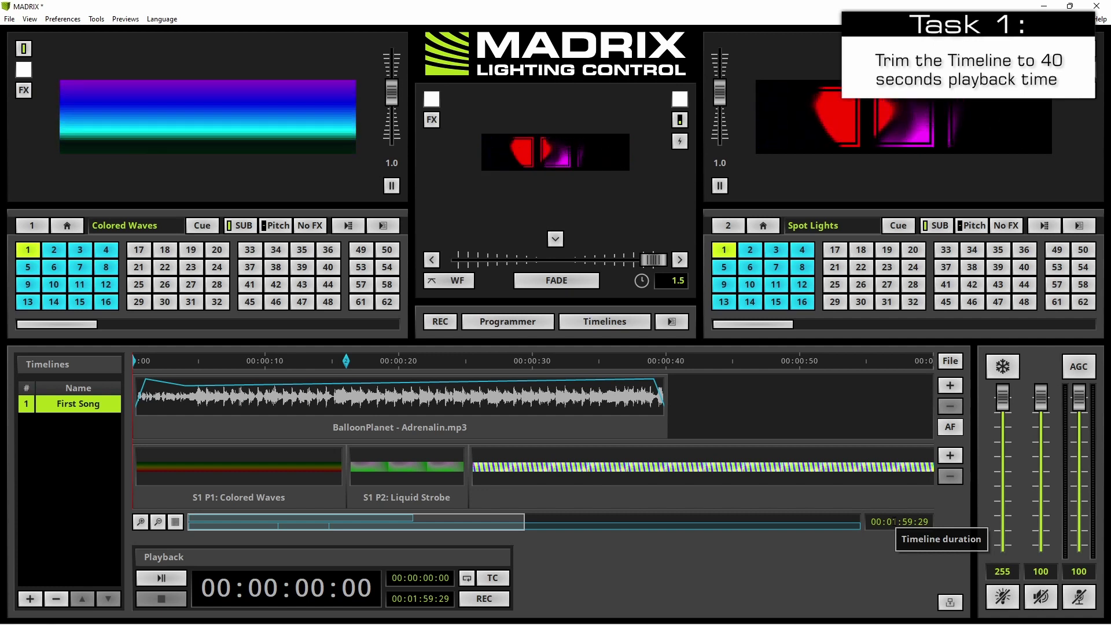
Trim the First Song timeline by setting its duration to 00:00:40:00
{"action": "double_click", "coordinate": [894, 522]}
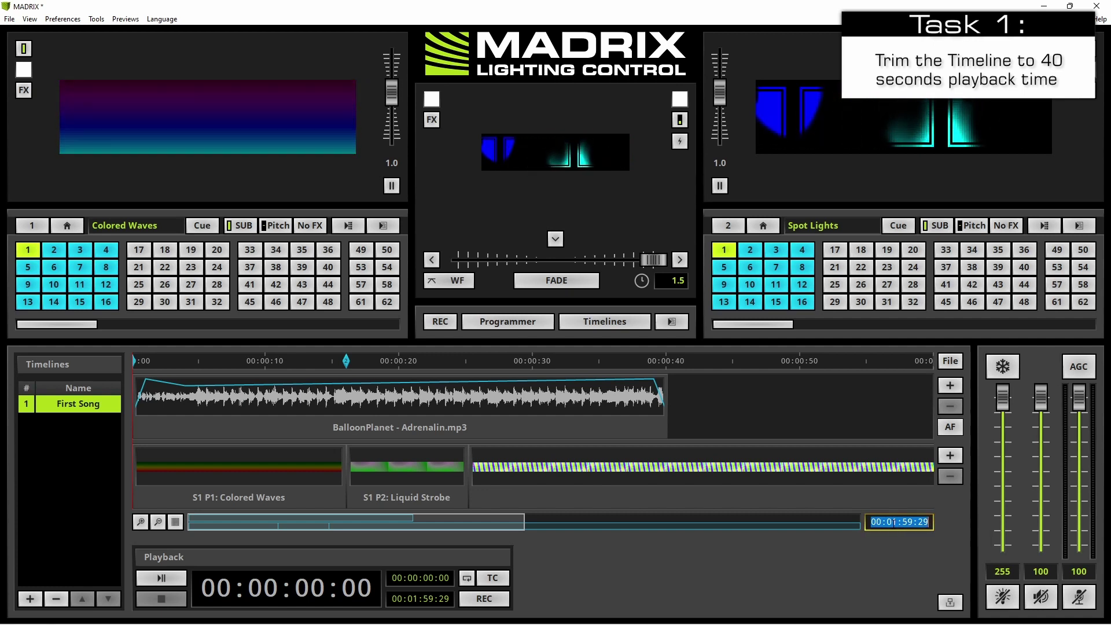
{"action": "key", "text": "Home"}
{"action": "key", "text": "Tab"}
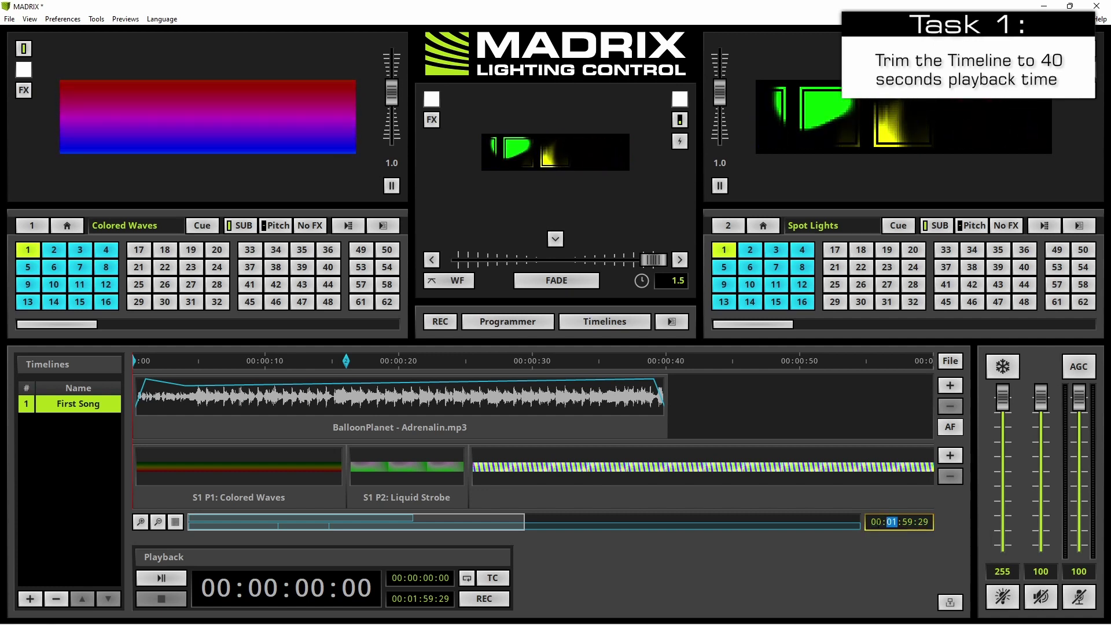
{"action": "double_click", "coordinate": [912, 521]}
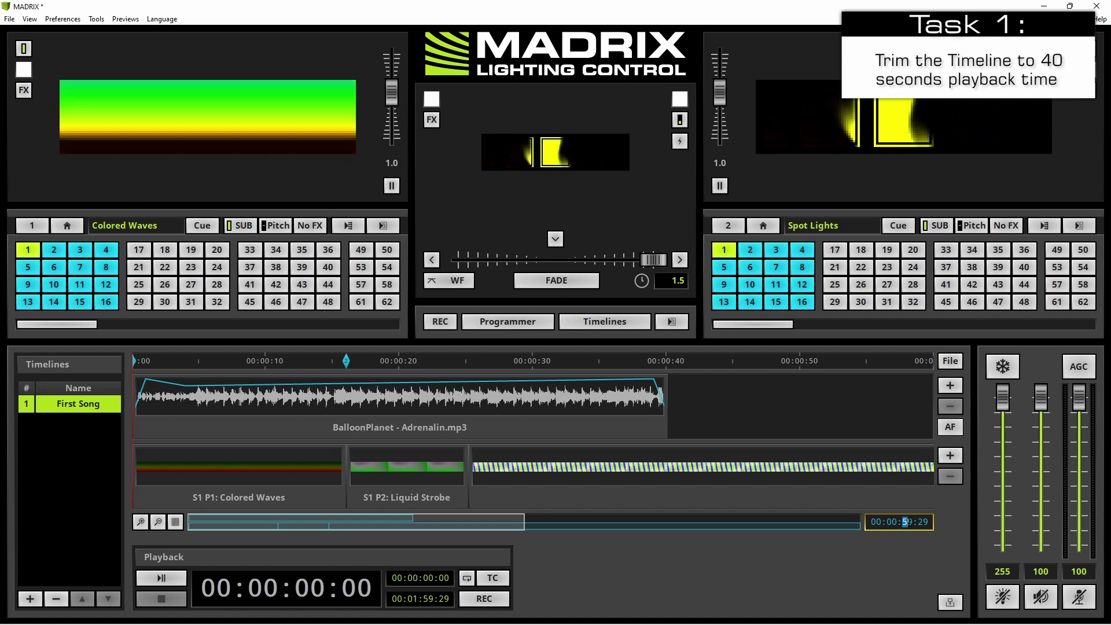
{"action": "type", "text": "40"}
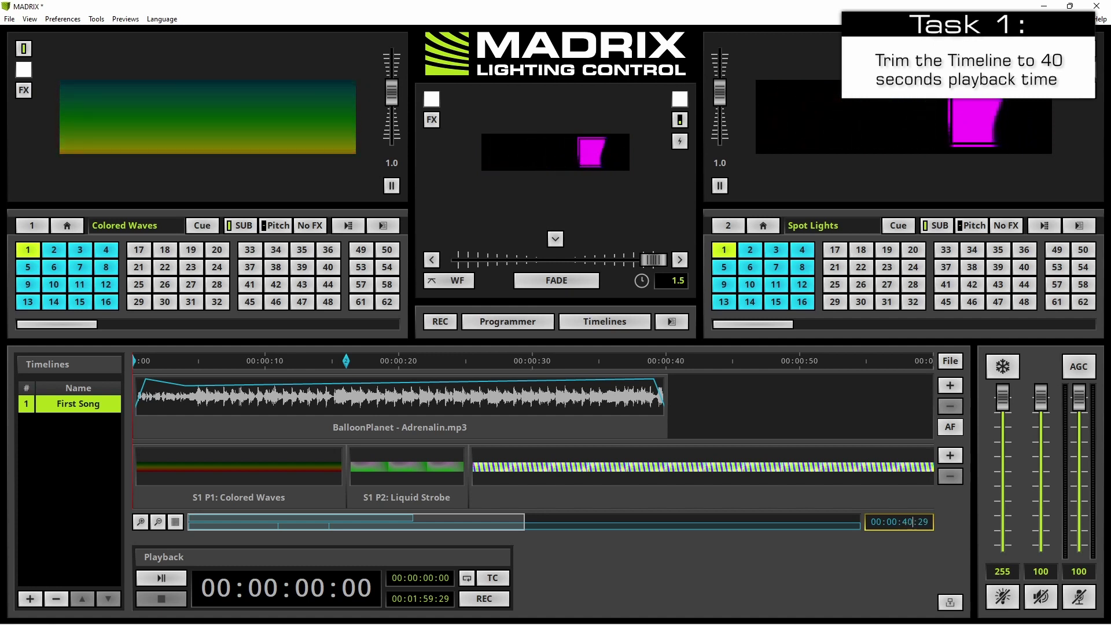
{"action": "key", "text": "BackSpace"}
{"action": "key", "text": "BackSpace"}
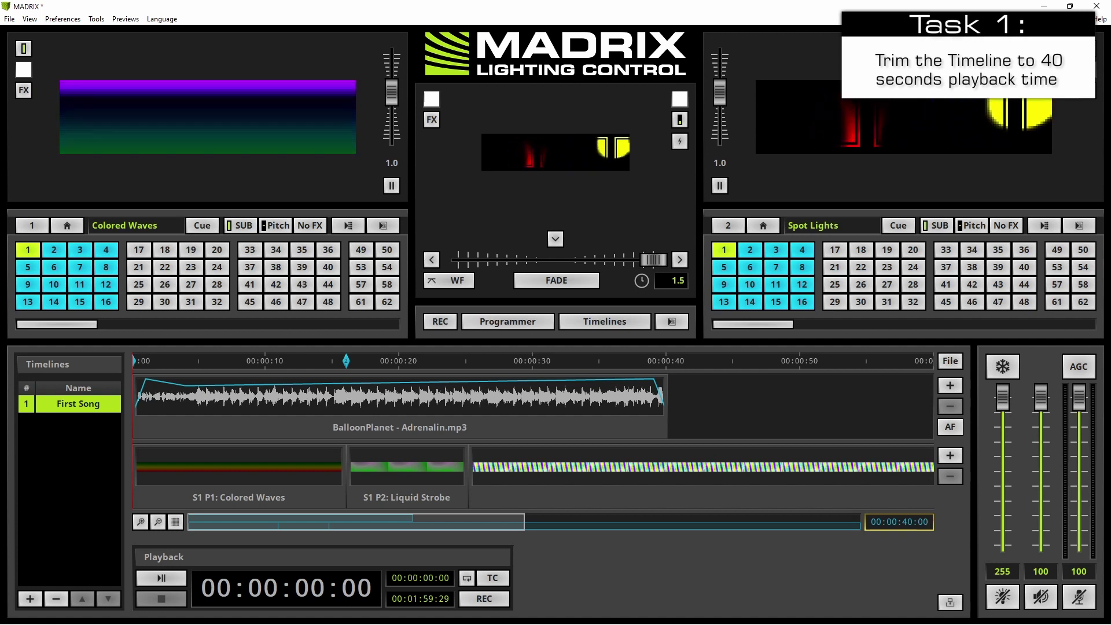
{"action": "key", "text": "Return"}
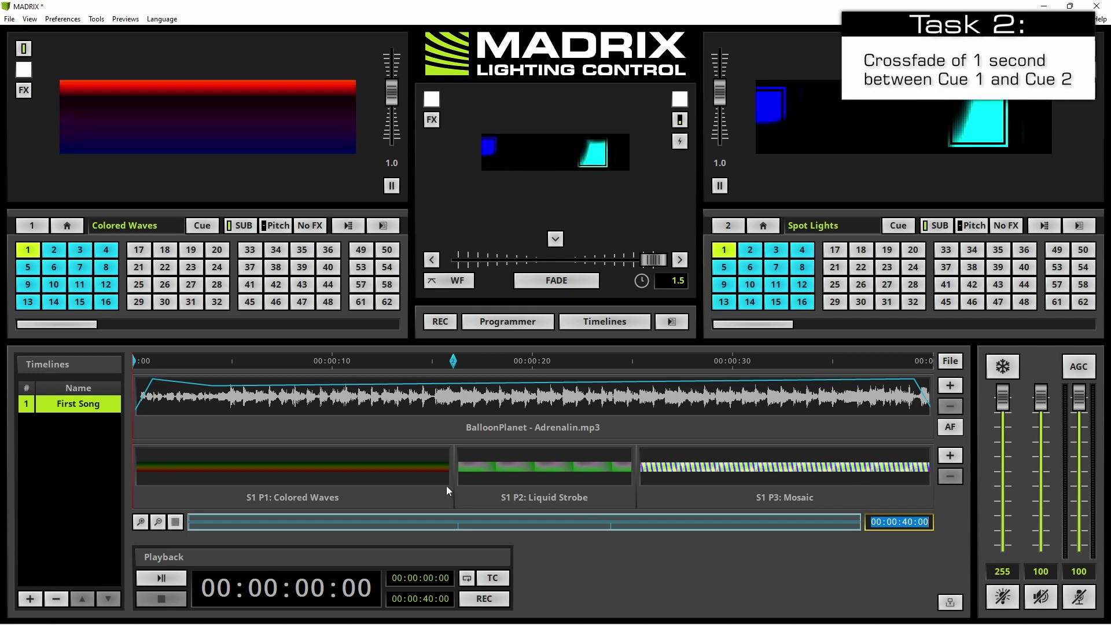
Add a crossfade between the Colored Waves and Liquid Strobe segments and set its fade-in time to 00:00:01:00
{"action": "left_click", "coordinate": [473, 494]}
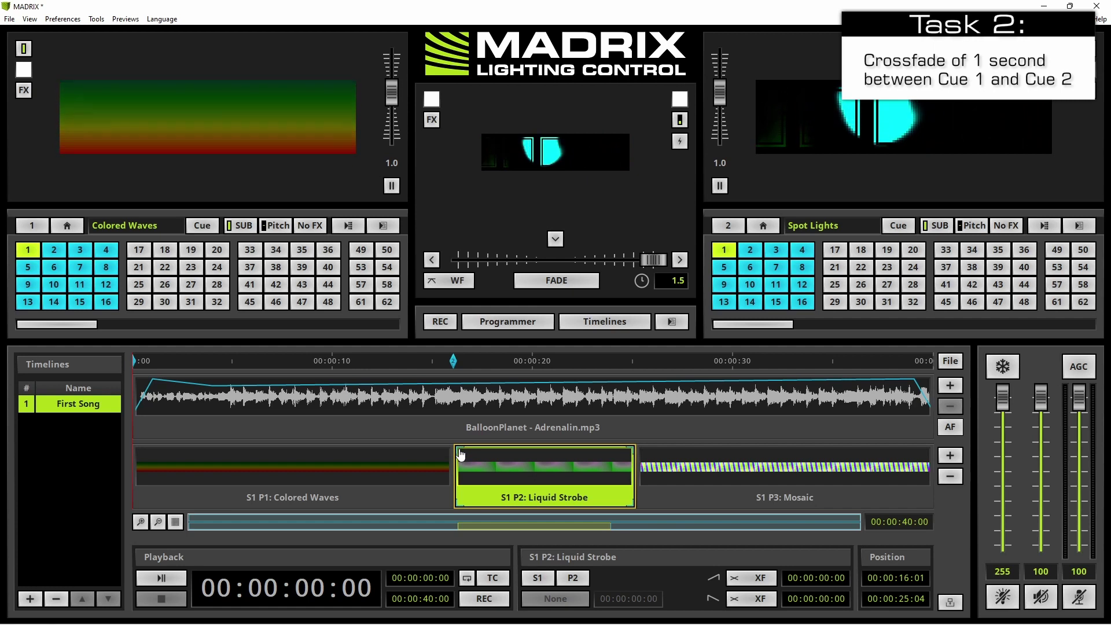
{"action": "left_click_drag", "start_coordinate": [462, 455], "coordinate": [481, 455]}
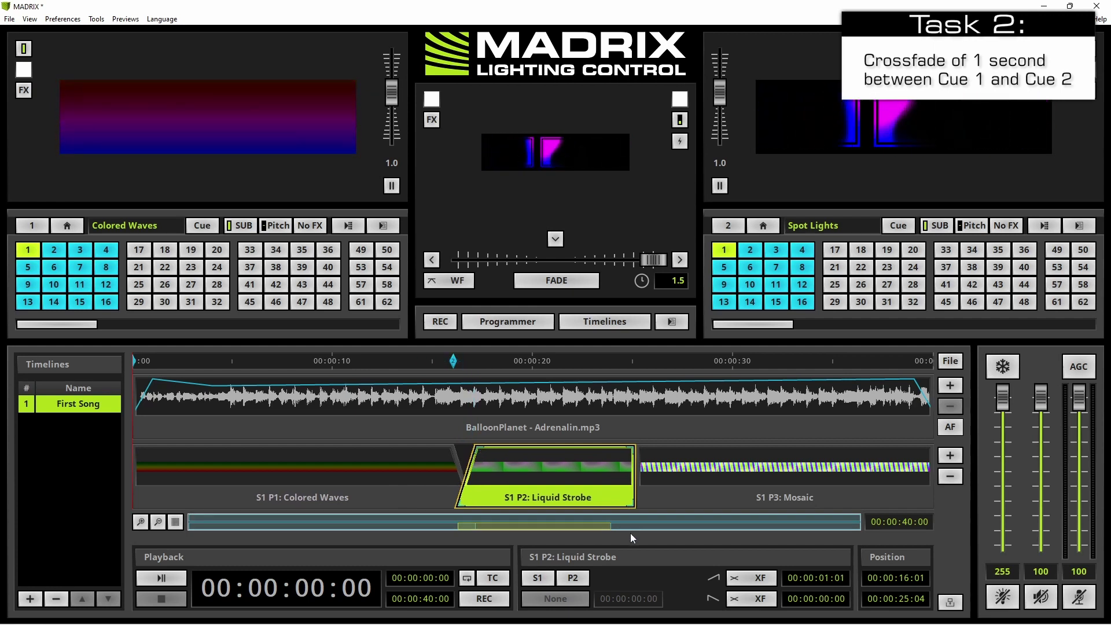
{"action": "double_click", "coordinate": [839, 577]}
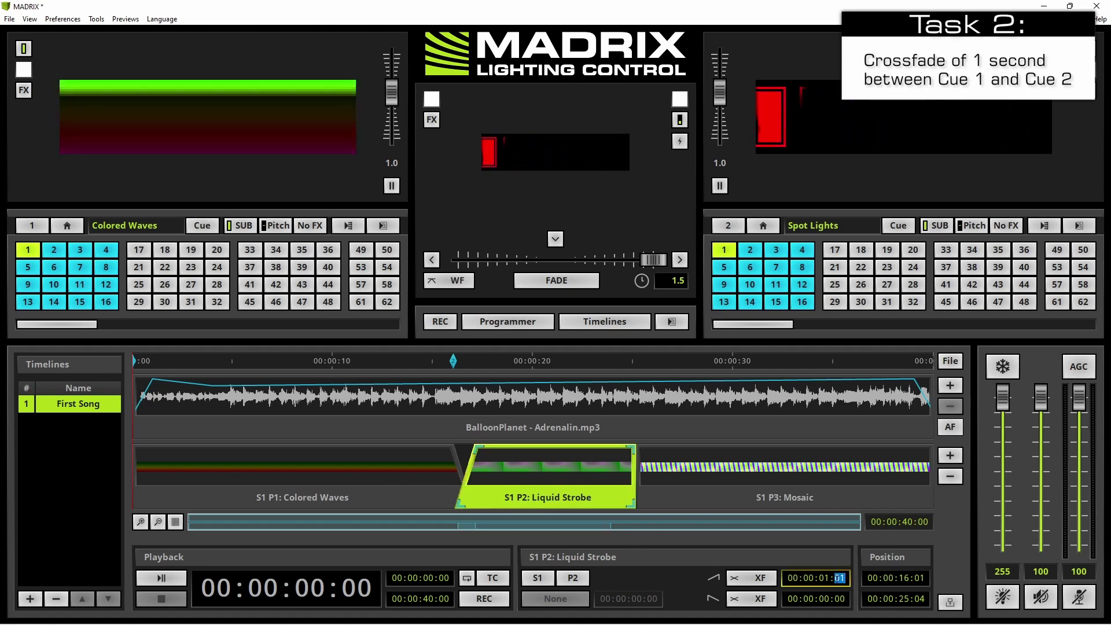
{"action": "type", "text": "00"}
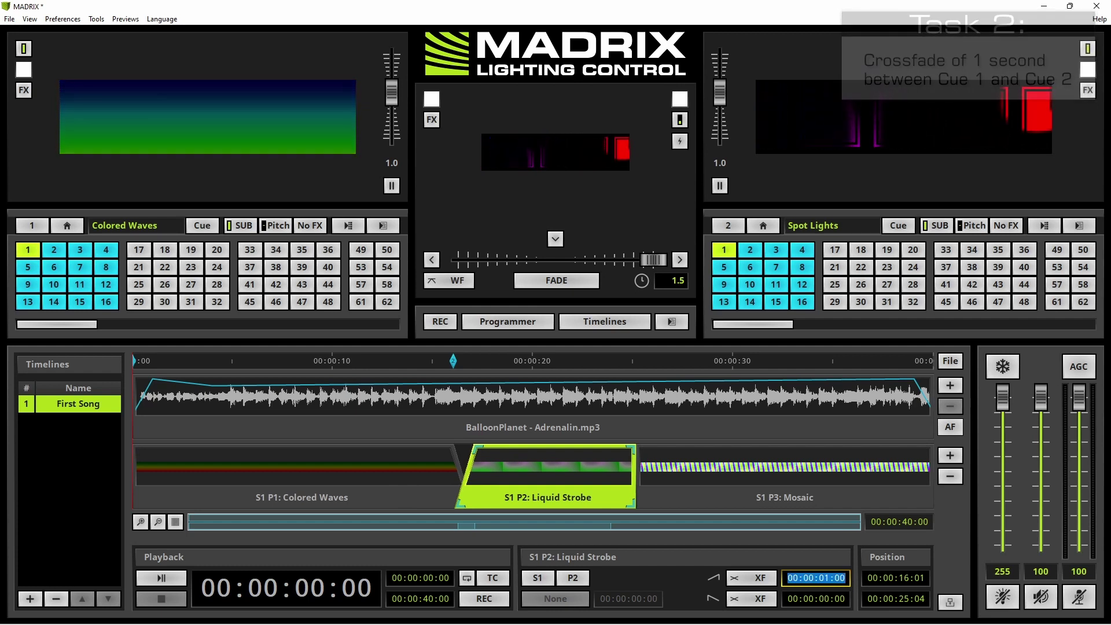
{"action": "key", "text": "Return"}
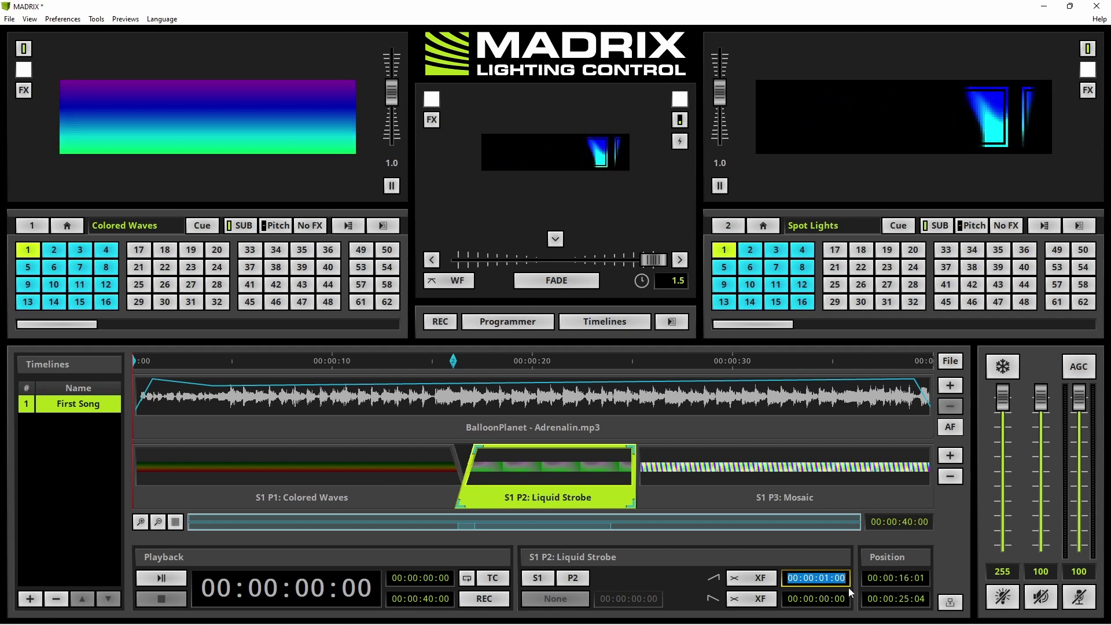
{"action": "left_click", "coordinate": [436, 489]}
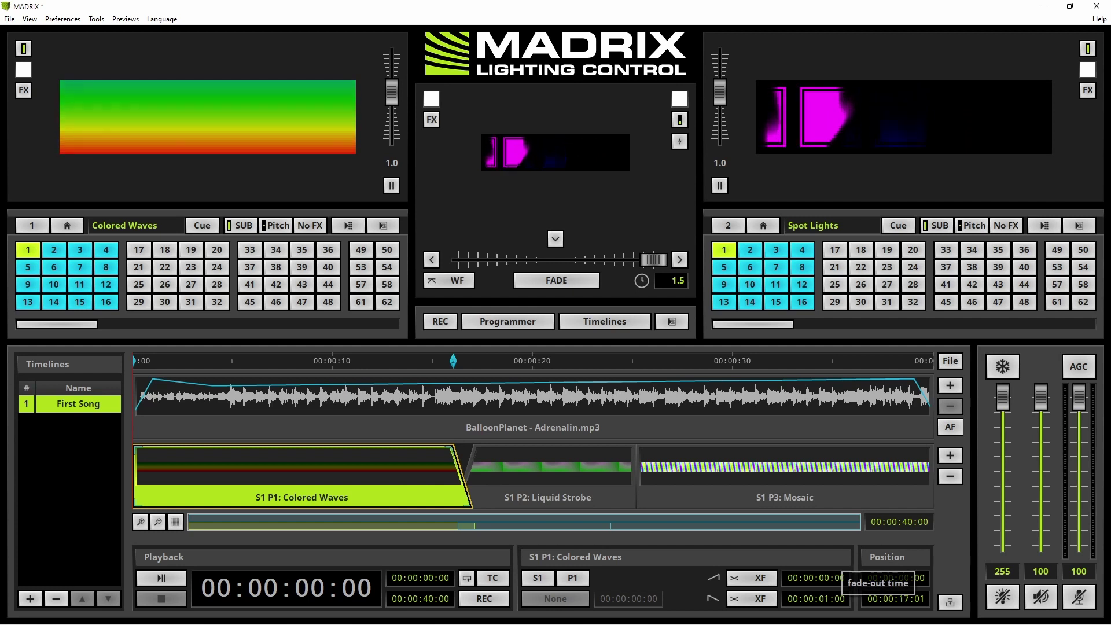
Give the Liquid Strobe segment a WF fade-out of 00:00:01:15 into the Mosaic segment
{"action": "left_click", "coordinate": [560, 497]}
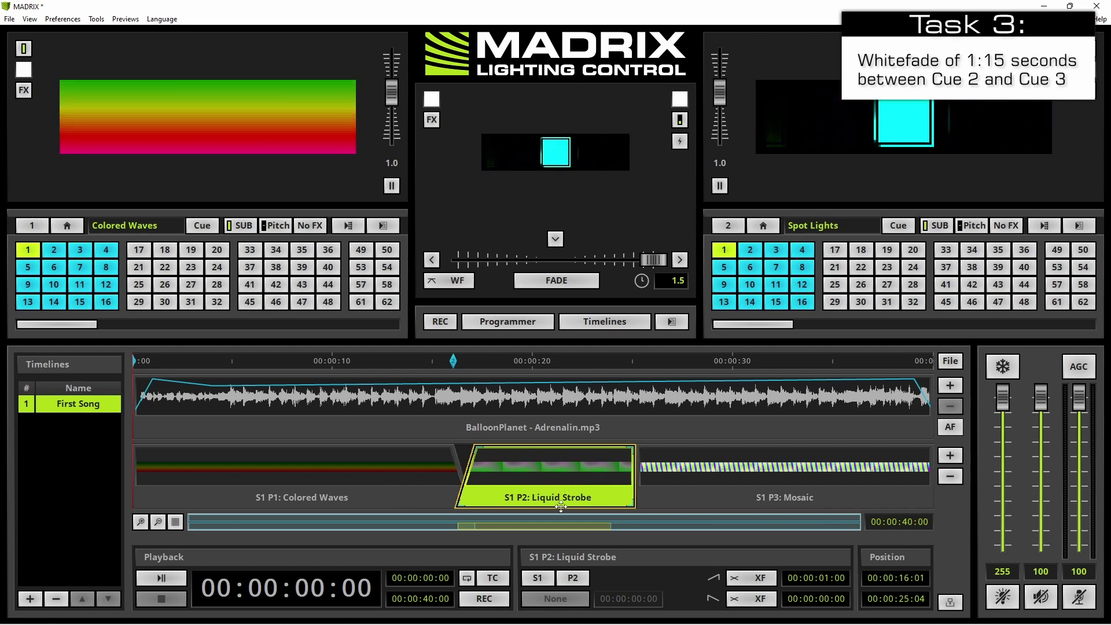
{"action": "left_click", "coordinate": [750, 605]}
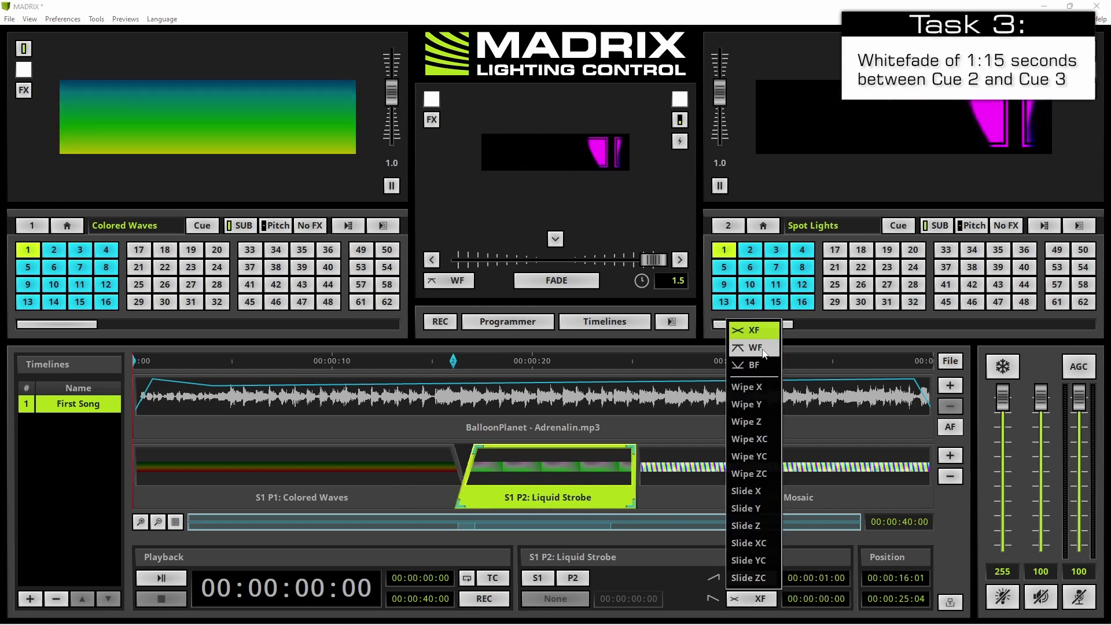
{"action": "left_click", "coordinate": [763, 349]}
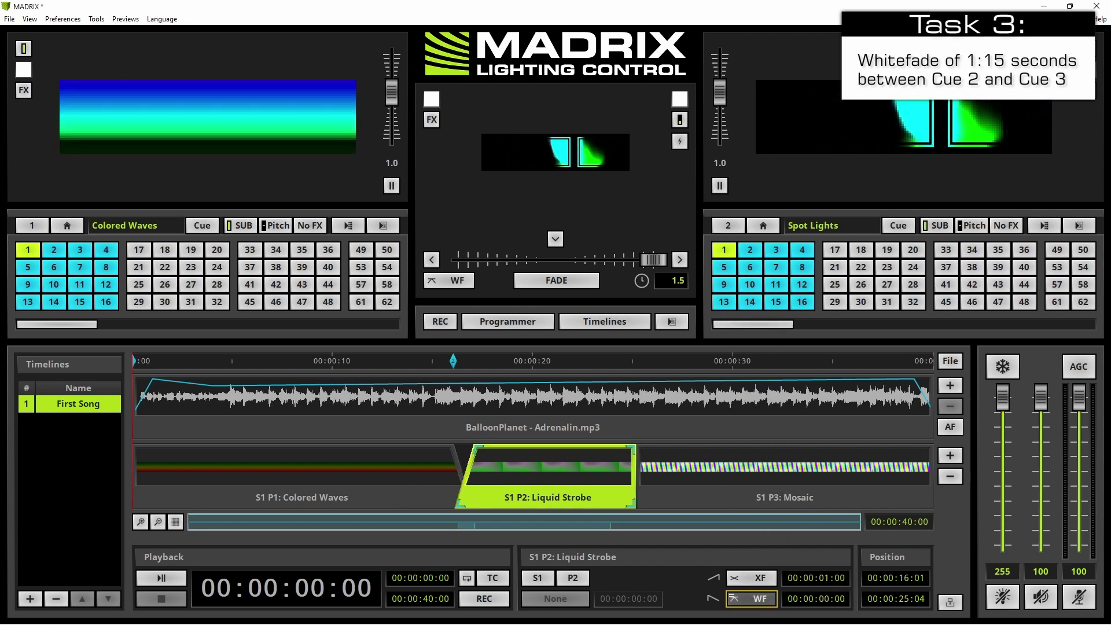
{"action": "left_click", "coordinate": [831, 604]}
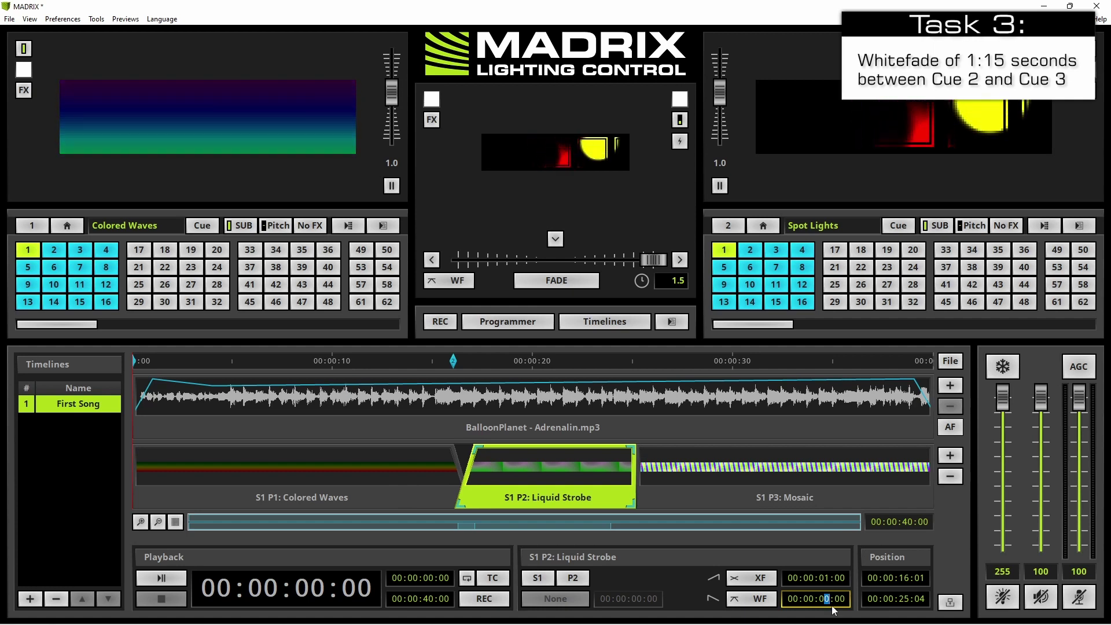
{"action": "type", "text": "10"}
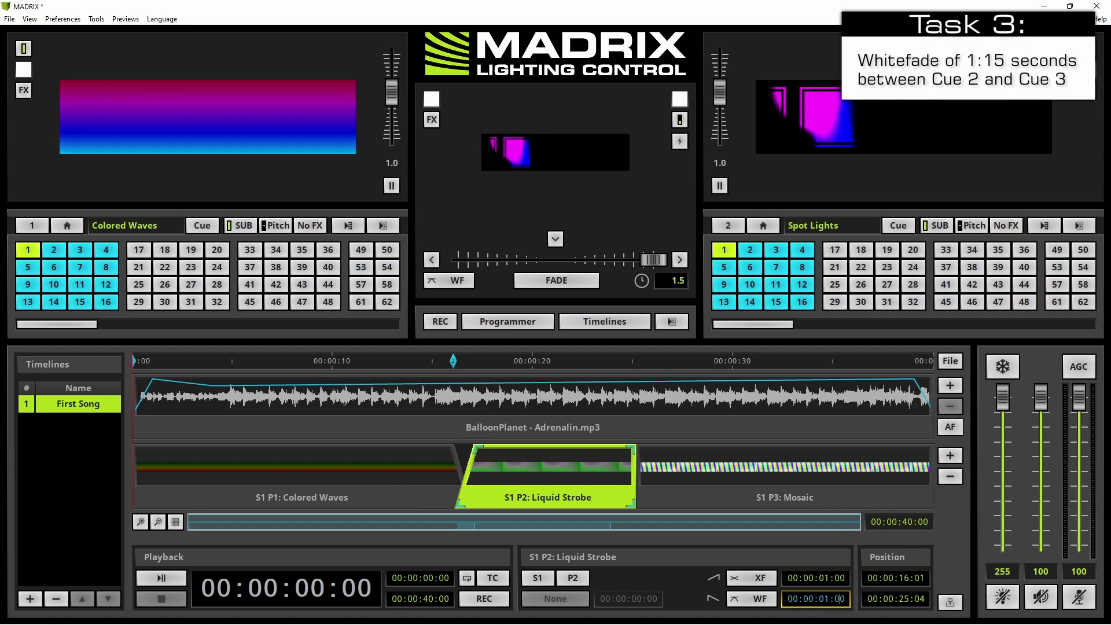
{"action": "key", "text": "BackSpace"}
{"action": "key", "text": "BackSpace"}
{"action": "type", "text": "15"}
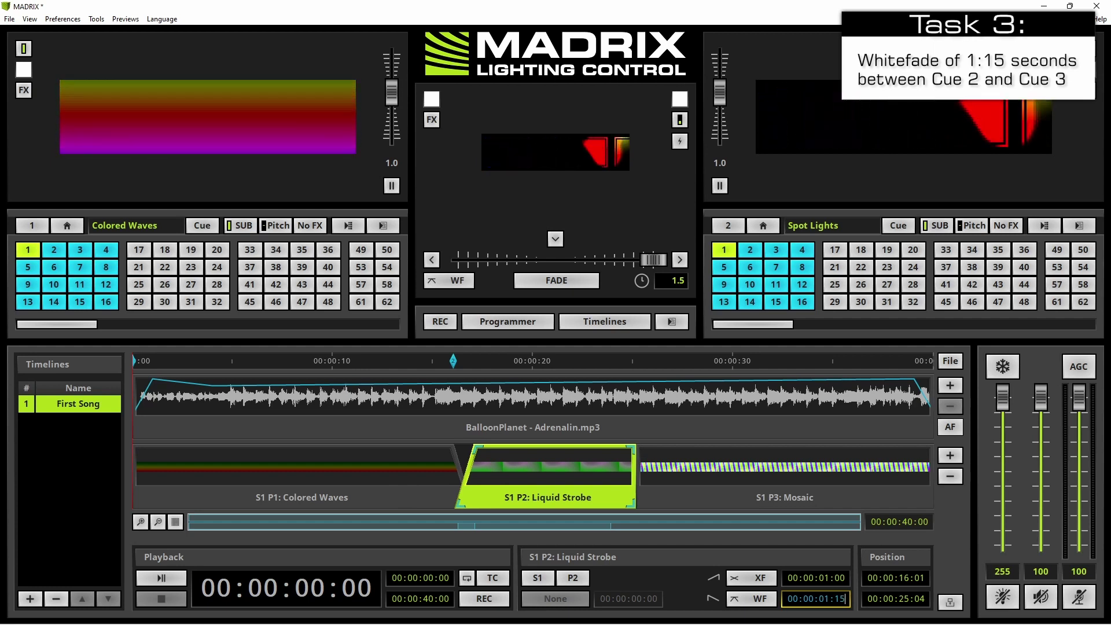
{"action": "key", "text": "Return"}
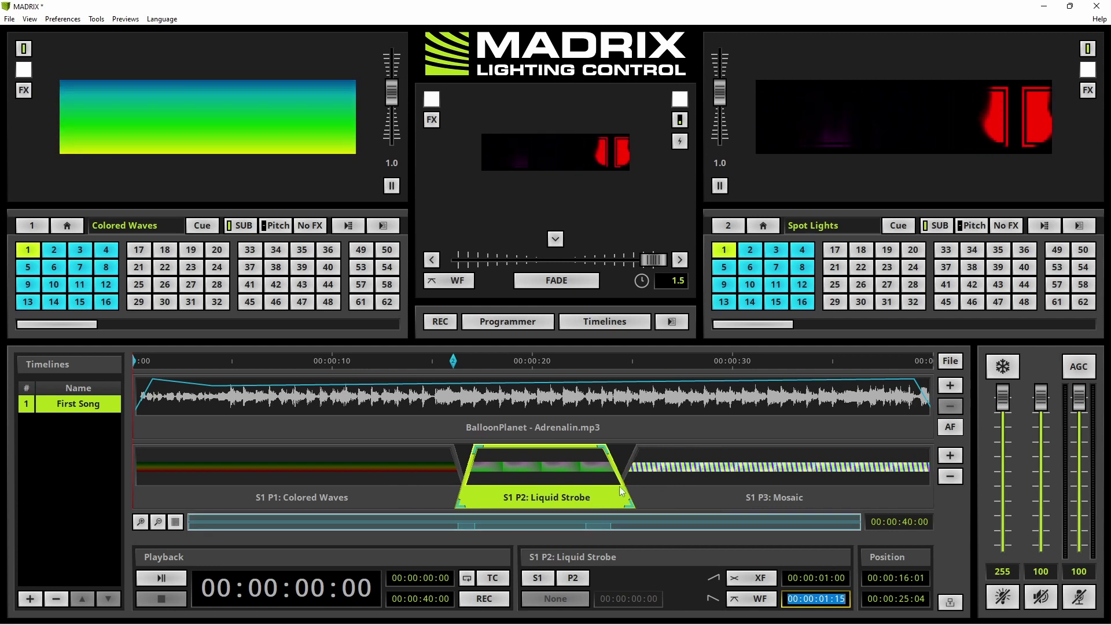
{"action": "left_click", "coordinate": [671, 495]}
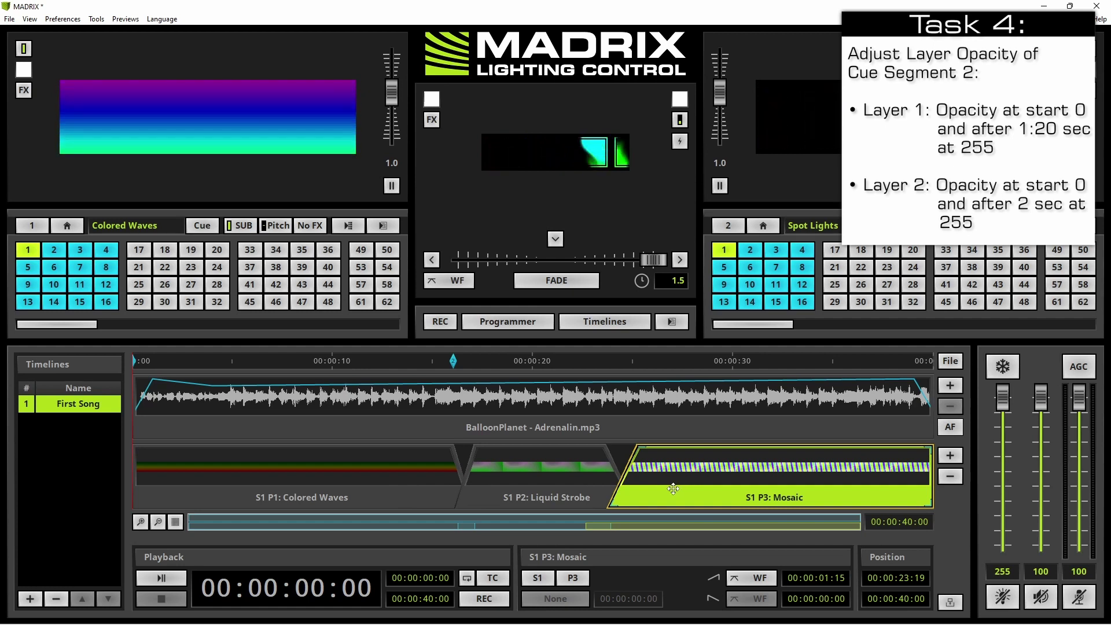
Edit the Liquid Strobe segment's layer opacity and place a point for layer 1: Plasma at time 00:00:00:00 with opacity 0
{"action": "left_click", "coordinate": [544, 497]}
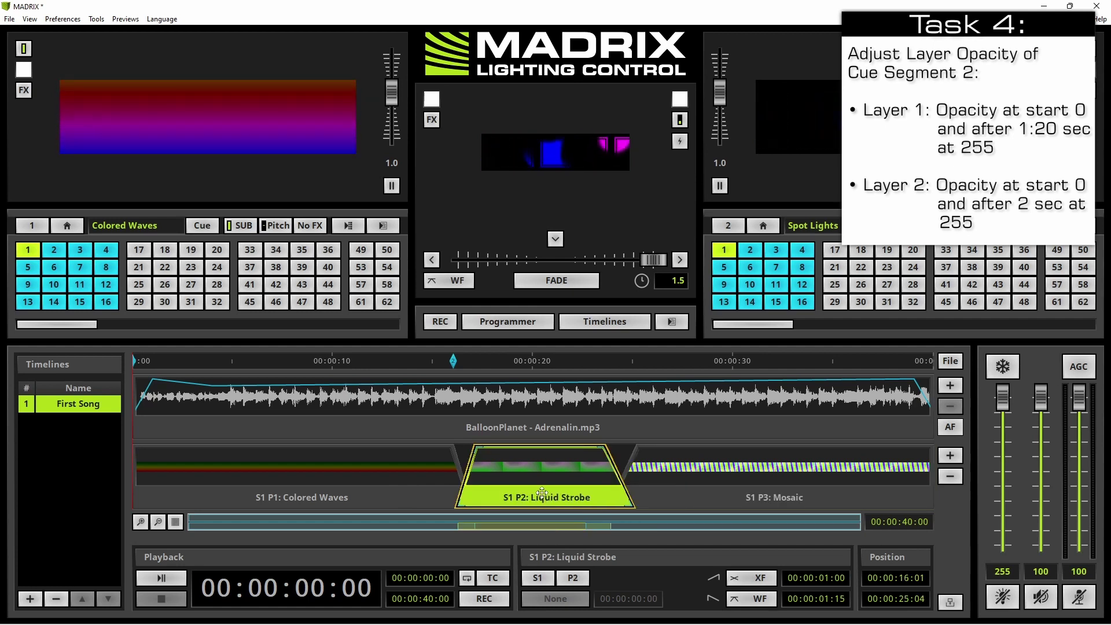
{"action": "right_click", "coordinate": [538, 496]}
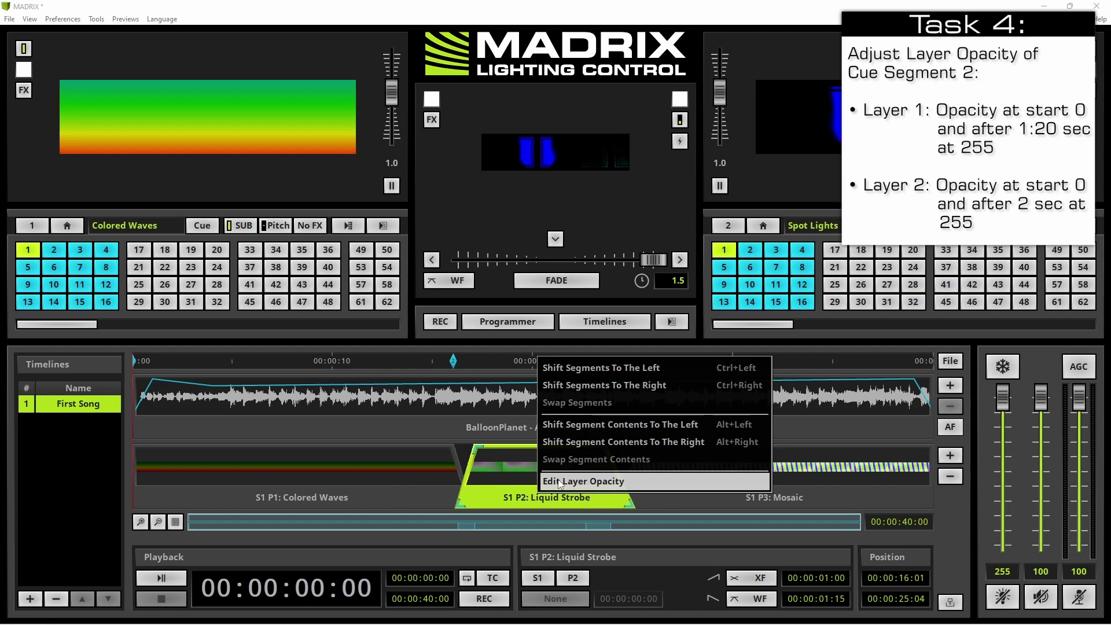
{"action": "left_click", "coordinate": [560, 481]}
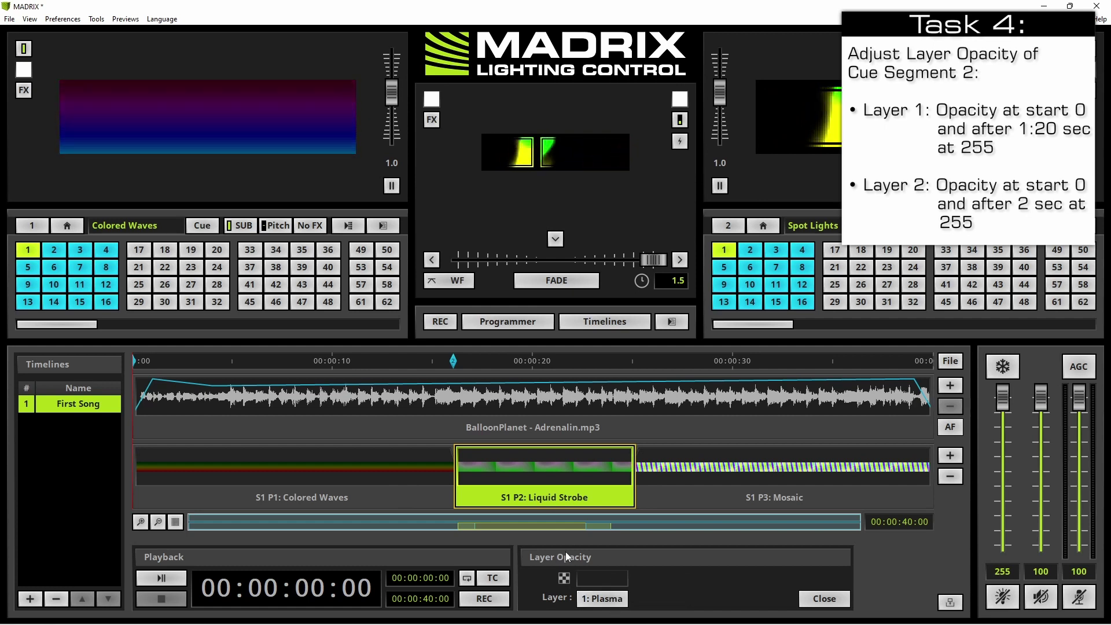
{"action": "left_click", "coordinate": [492, 449]}
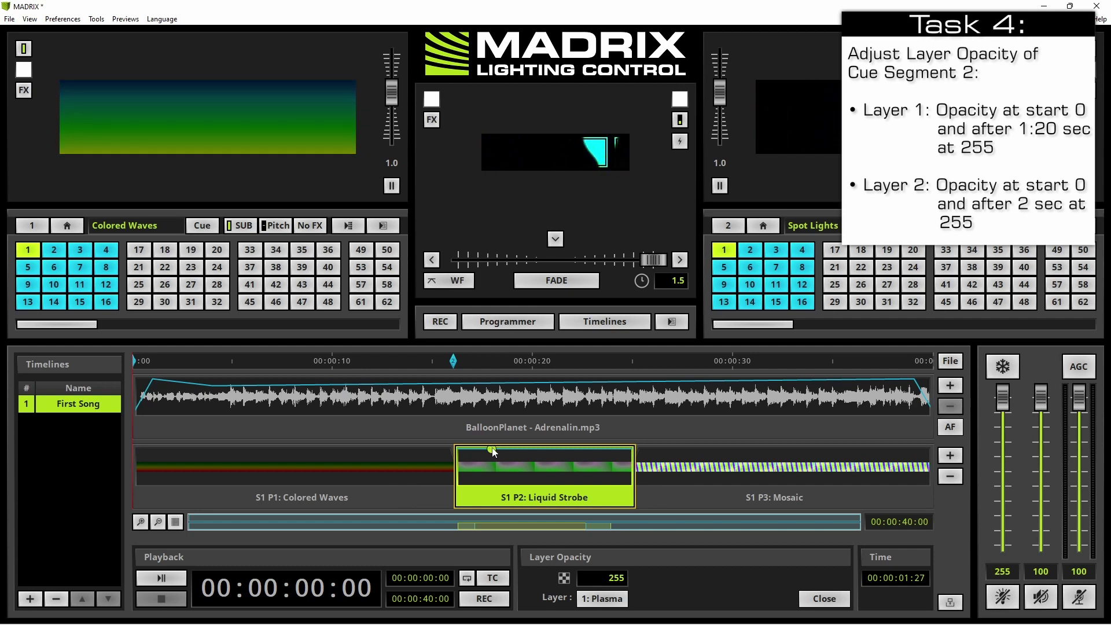
{"action": "left_click_drag", "start_coordinate": [493, 453], "coordinate": [460, 454]}
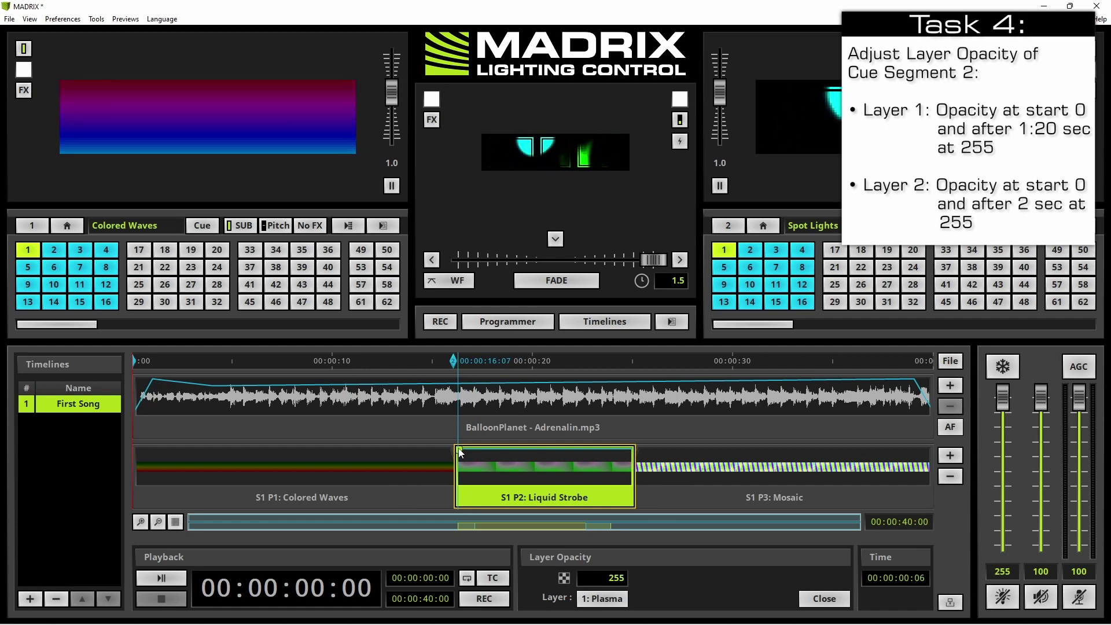
{"action": "left_click_drag", "start_coordinate": [460, 453], "coordinate": [456, 492]}
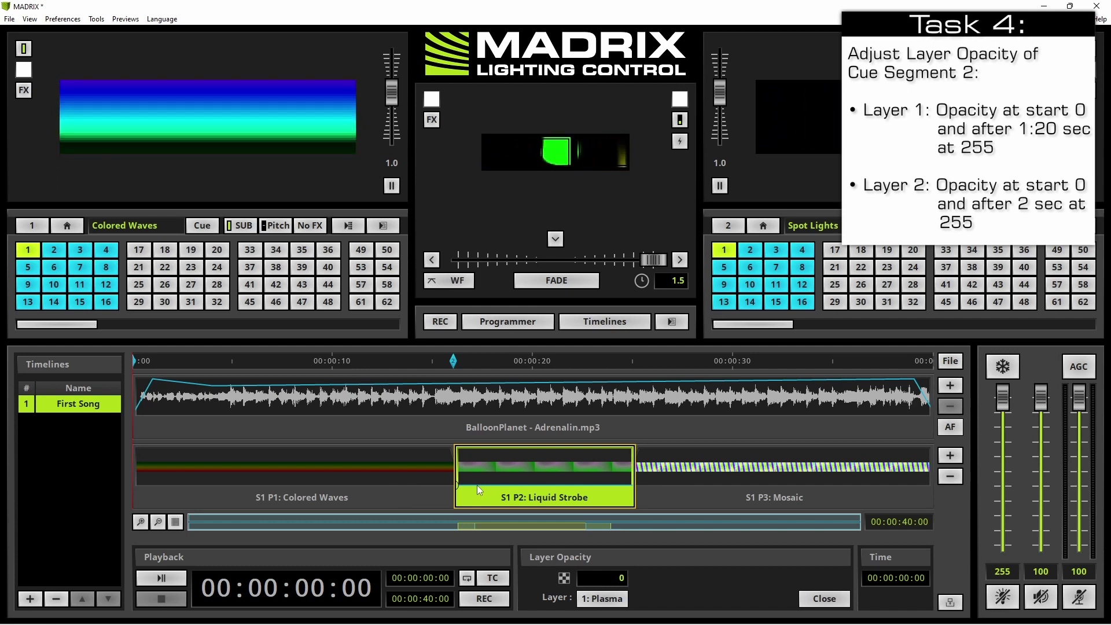
Add a second opacity point to layer 1 of the Liquid Strobe segment and set its time stamp to 00:00:01:20
{"action": "left_click", "coordinate": [476, 484]}
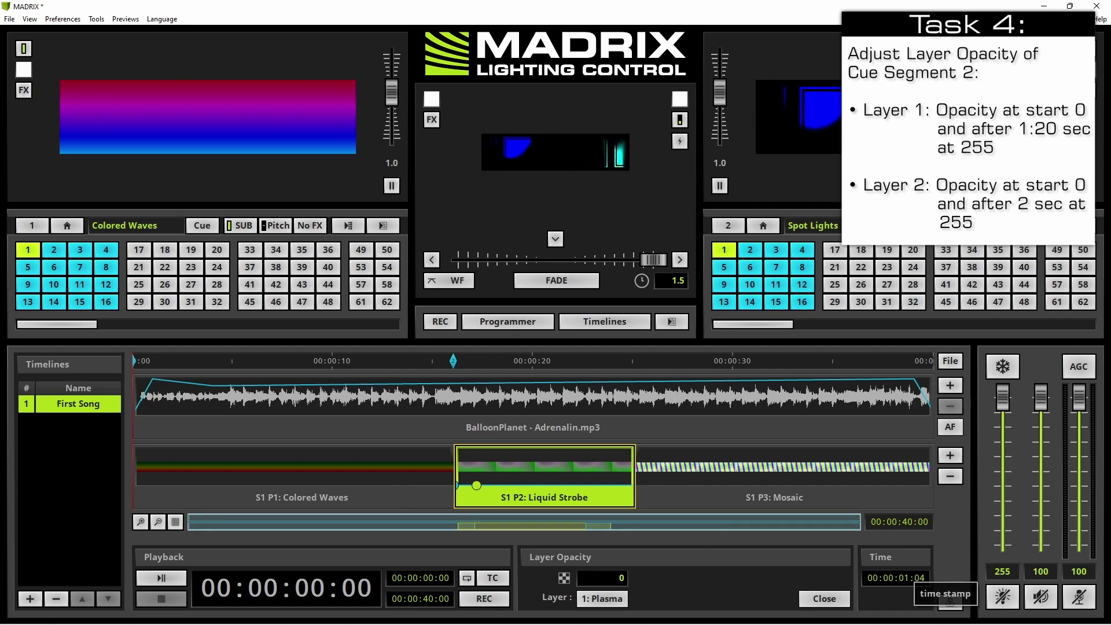
{"action": "left_click", "coordinate": [914, 577]}
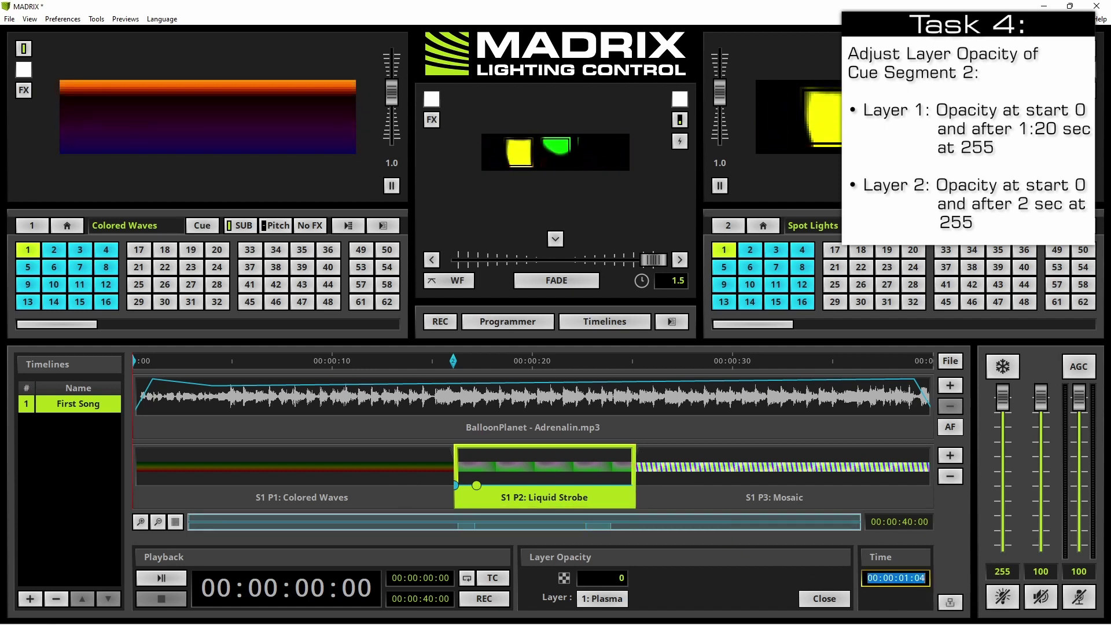
{"action": "type", "text": "20"}
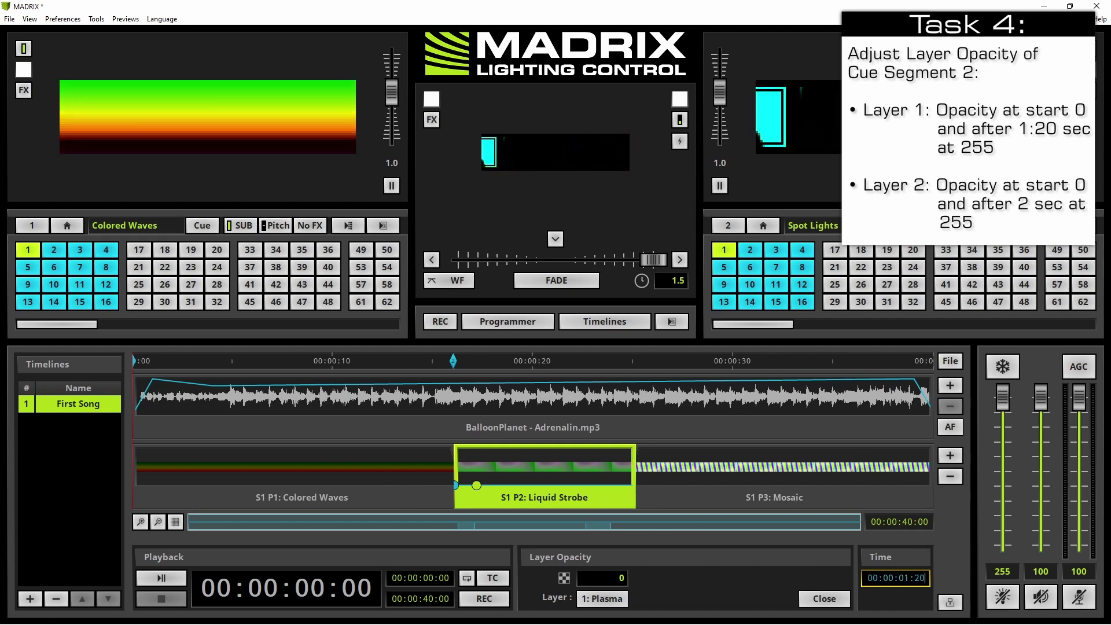
{"action": "key", "text": "Return"}
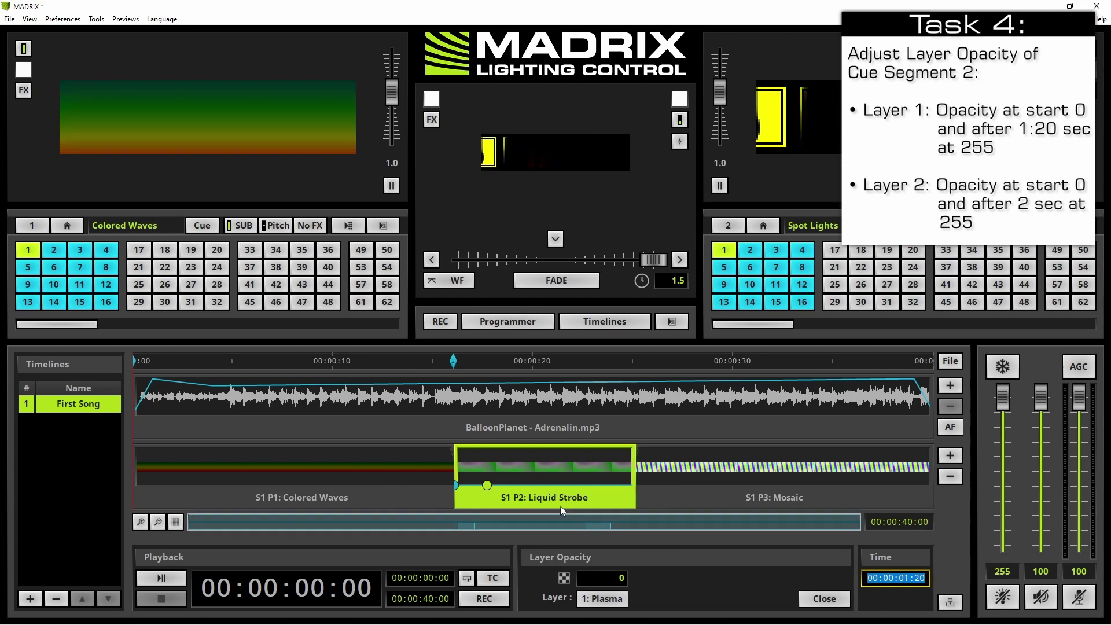
Raise the second opacity point of layer 1 to 255 and correct its time stamp to 00:00:01:20
{"action": "left_click", "coordinate": [487, 484]}
{"action": "left_click_drag", "start_coordinate": [487, 481], "coordinate": [488, 478]}
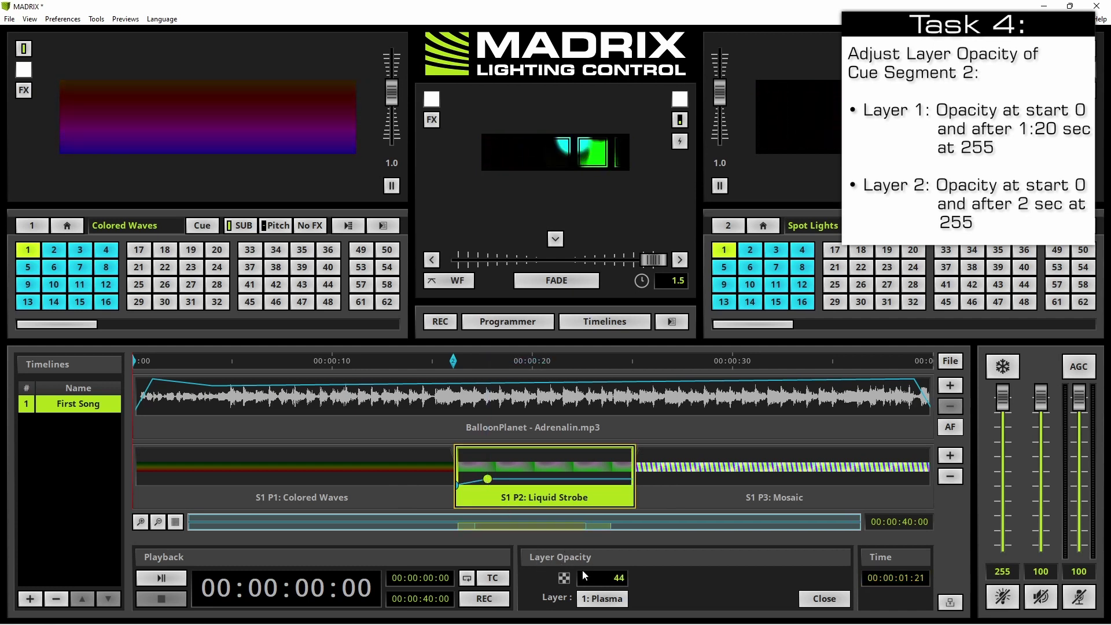
{"action": "double_click", "coordinate": [625, 578]}
{"action": "type", "text": "255"}
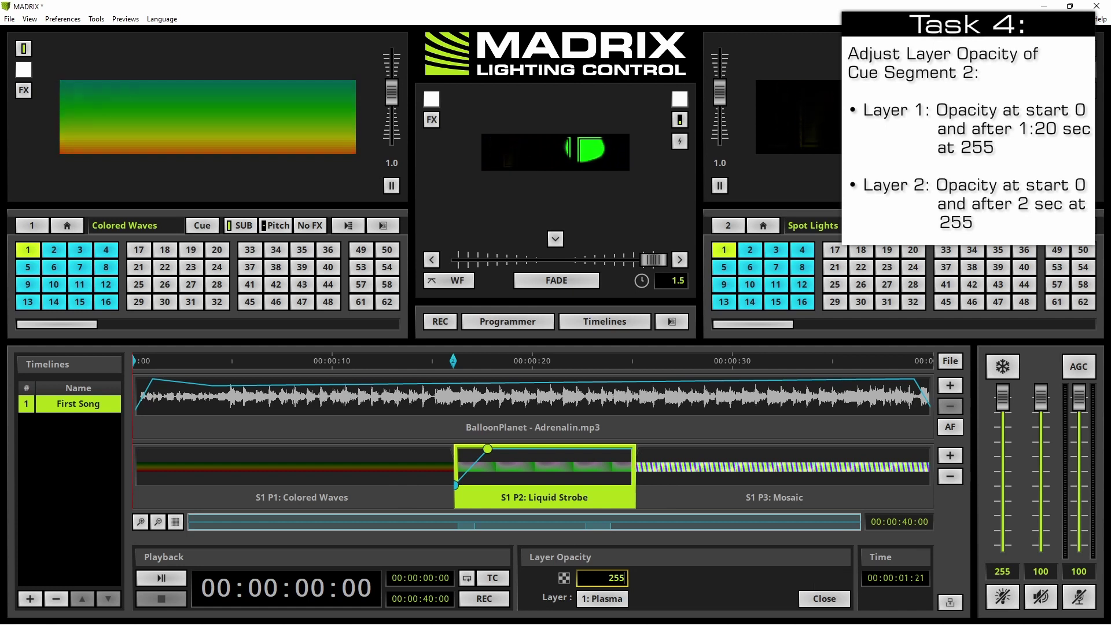
{"action": "left_click", "coordinate": [924, 578]}
{"action": "key", "text": "shift+Left"}
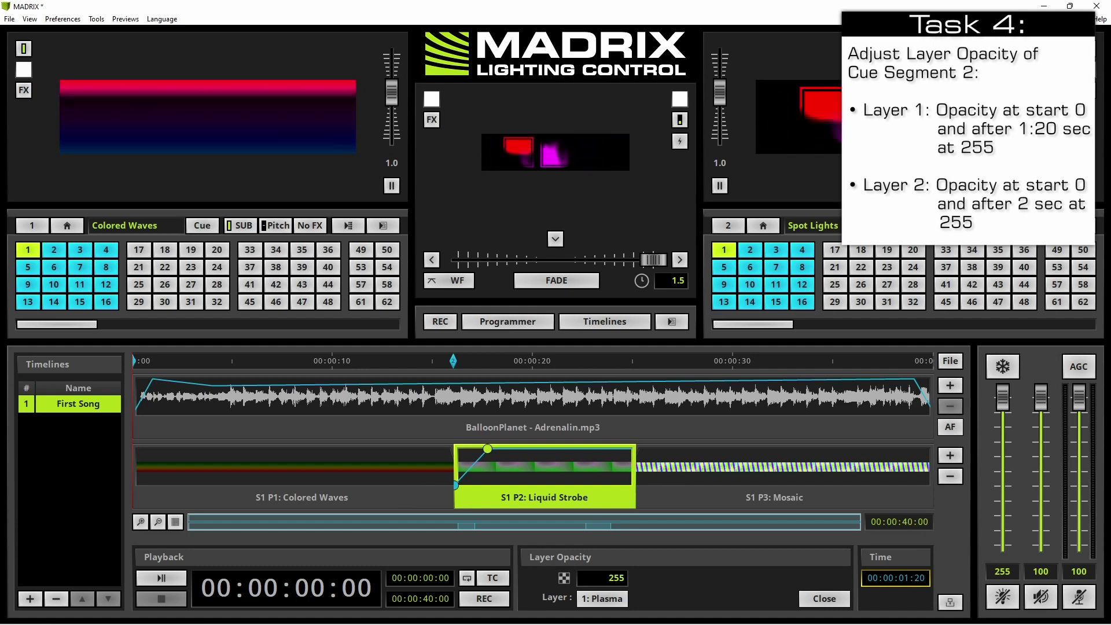
{"action": "key", "text": "ctrl+a"}
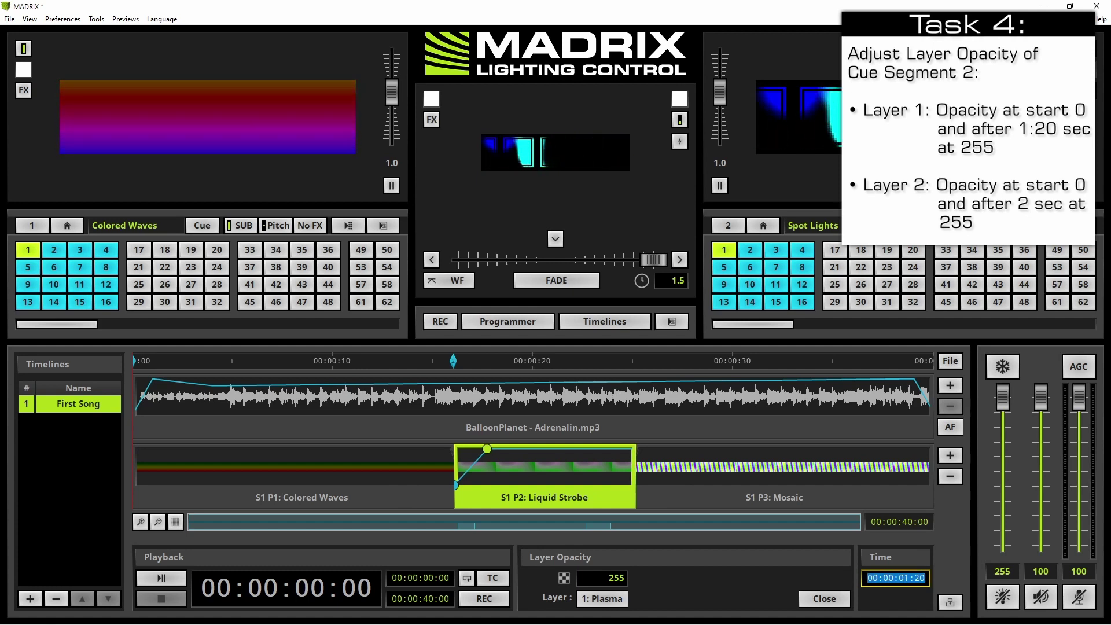
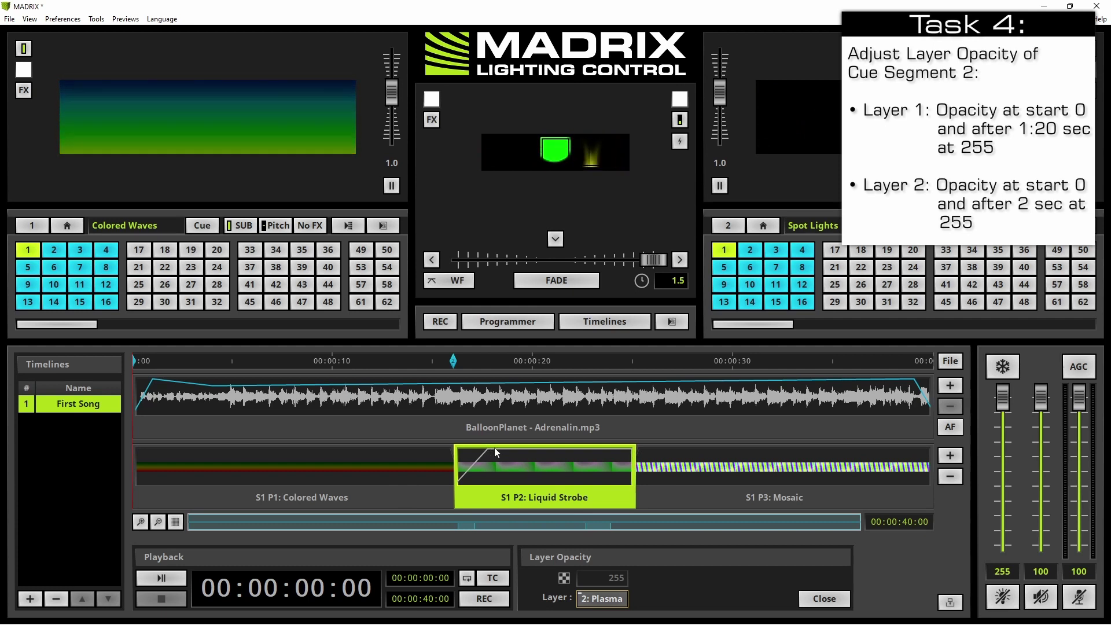
Place an opacity point for layer 2: Plasma of the Liquid Strobe segment at time 00:00:00:00 with opacity 0
{"action": "left_click", "coordinate": [506, 450]}
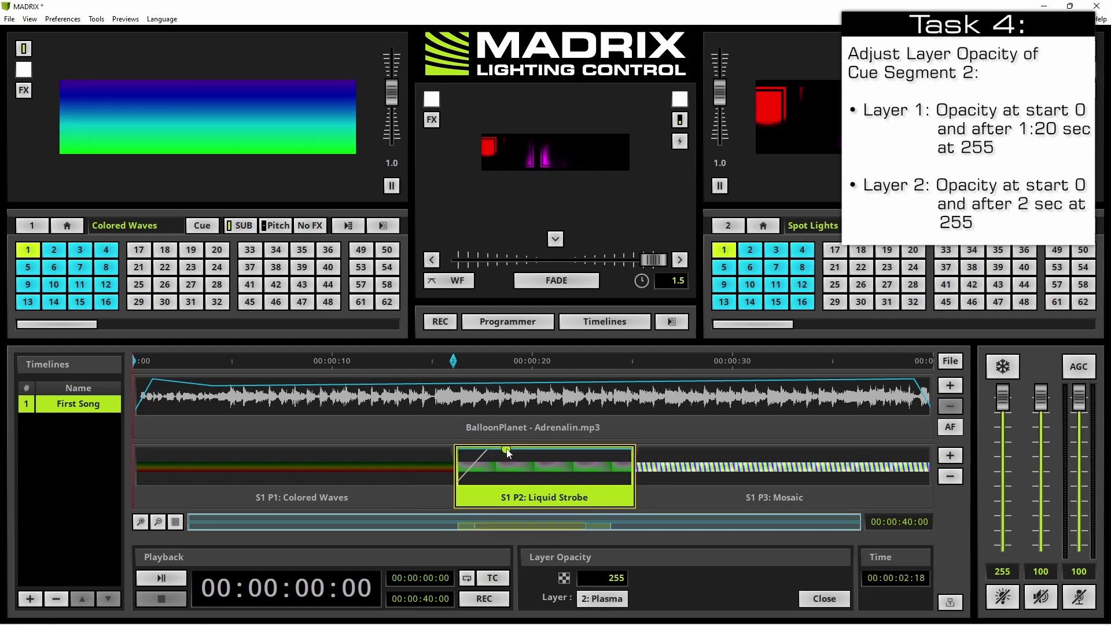
{"action": "left_click_drag", "start_coordinate": [508, 453], "coordinate": [460, 448]}
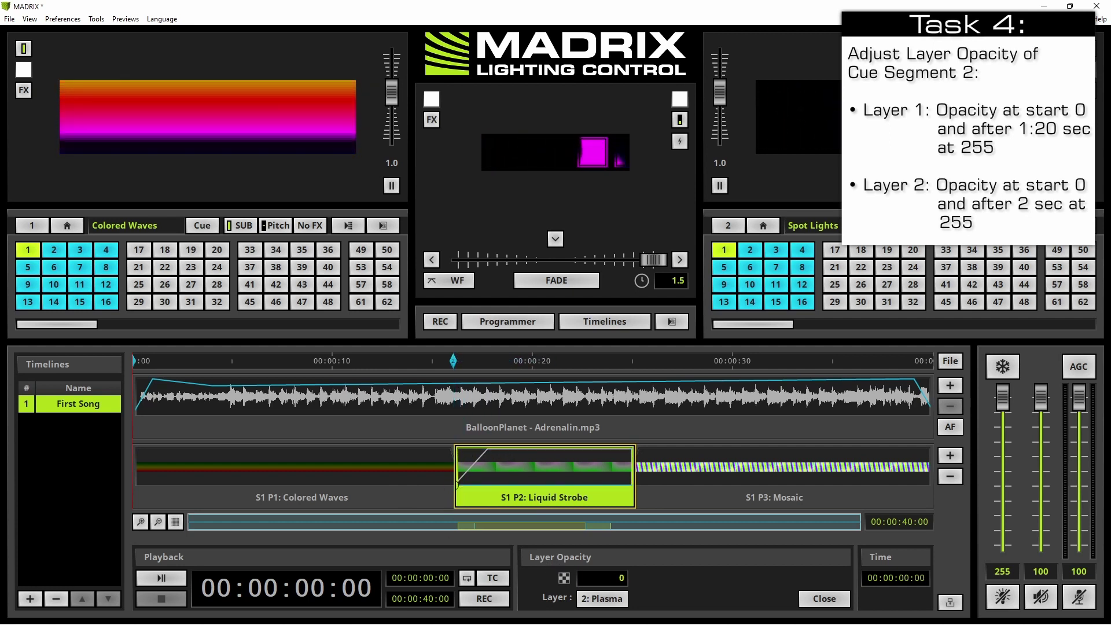
{"action": "double_click", "coordinate": [596, 578]}
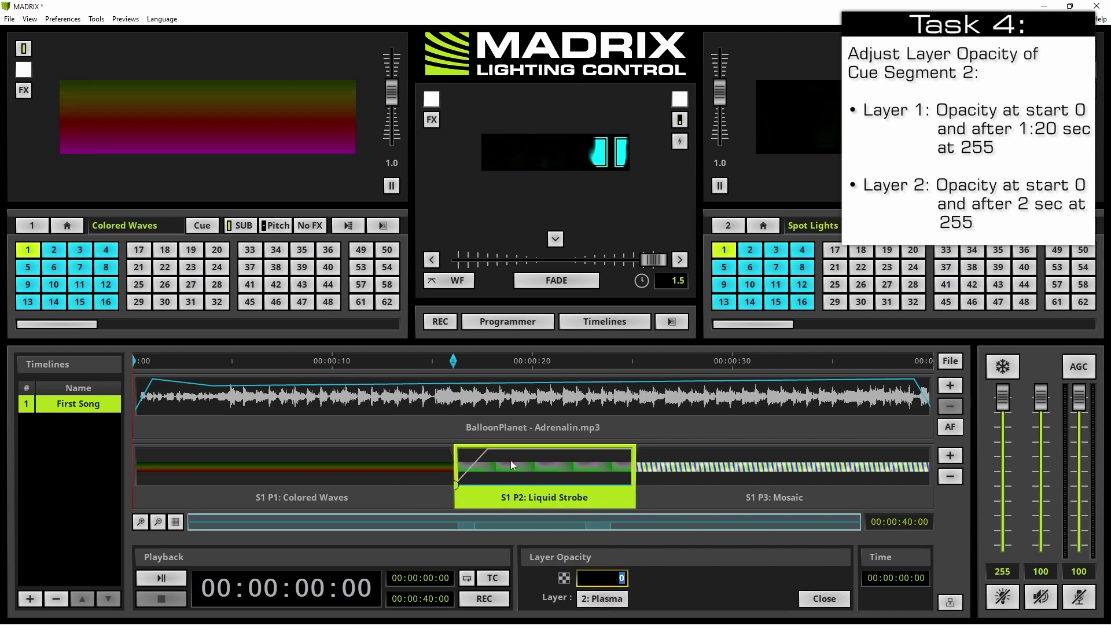
Add a second opacity point to layer 2 of the Liquid Strobe segment with time stamp 00:00:02:00 and opacity 255
{"action": "left_click", "coordinate": [476, 484]}
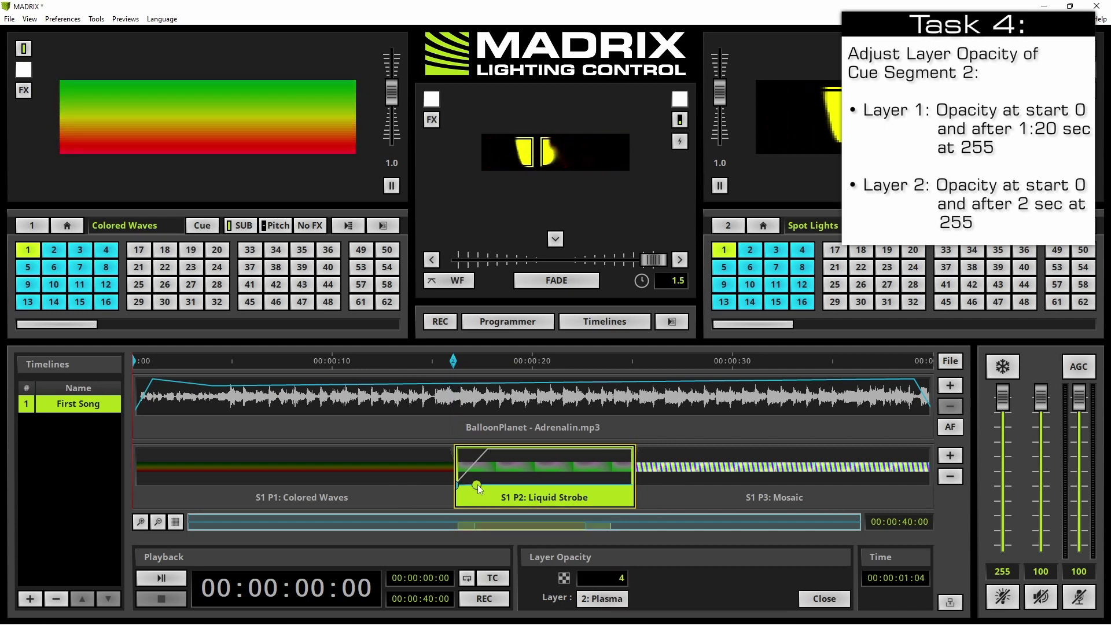
{"action": "double_click", "coordinate": [895, 577]}
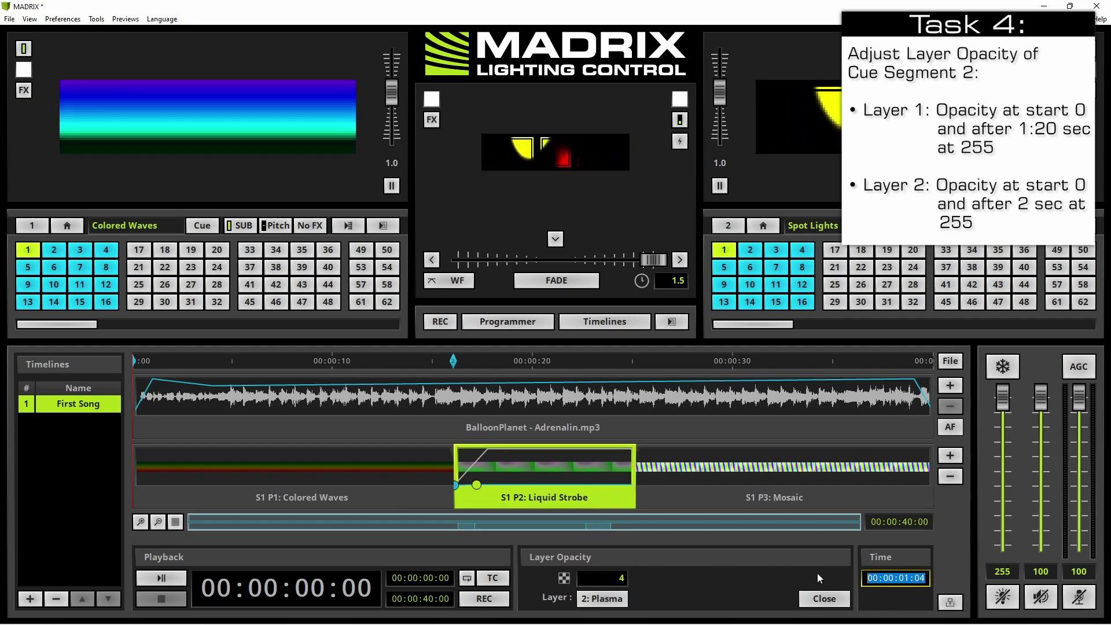
{"action": "type", "text": "2"}
{"action": "type", "text": "s"}
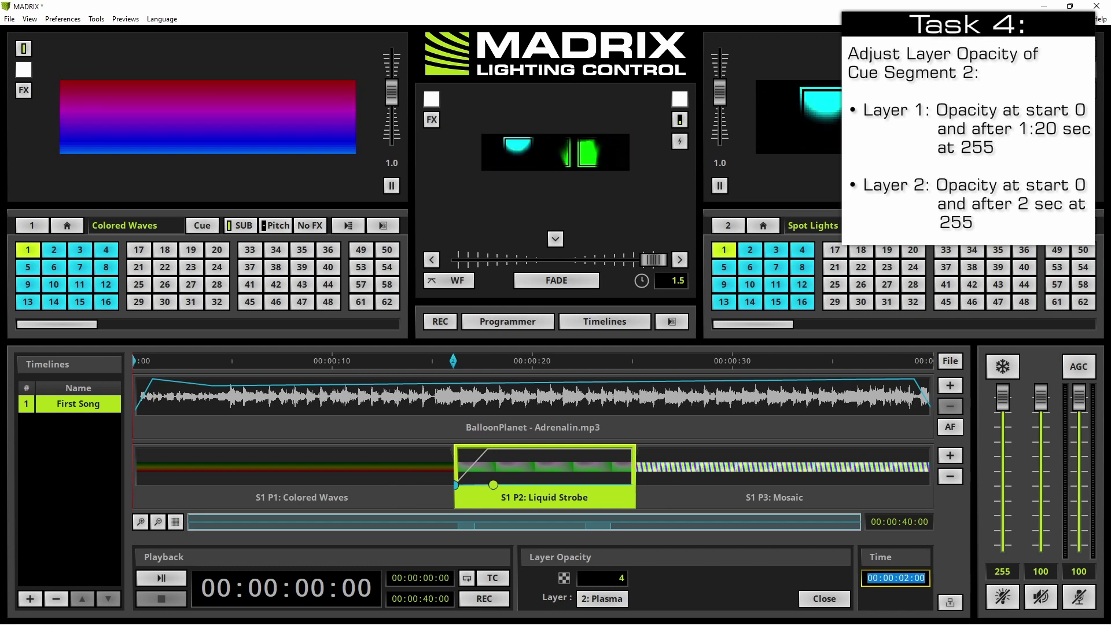
{"action": "left_click", "coordinate": [620, 577]}
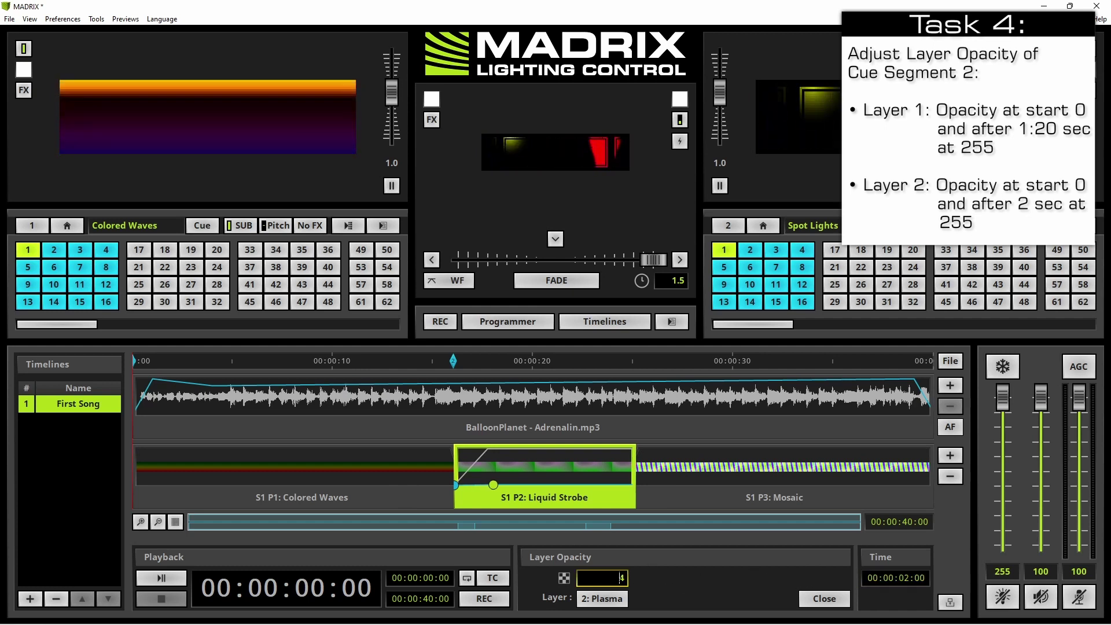
{"action": "type", "text": "255"}
{"action": "key", "text": "Return"}
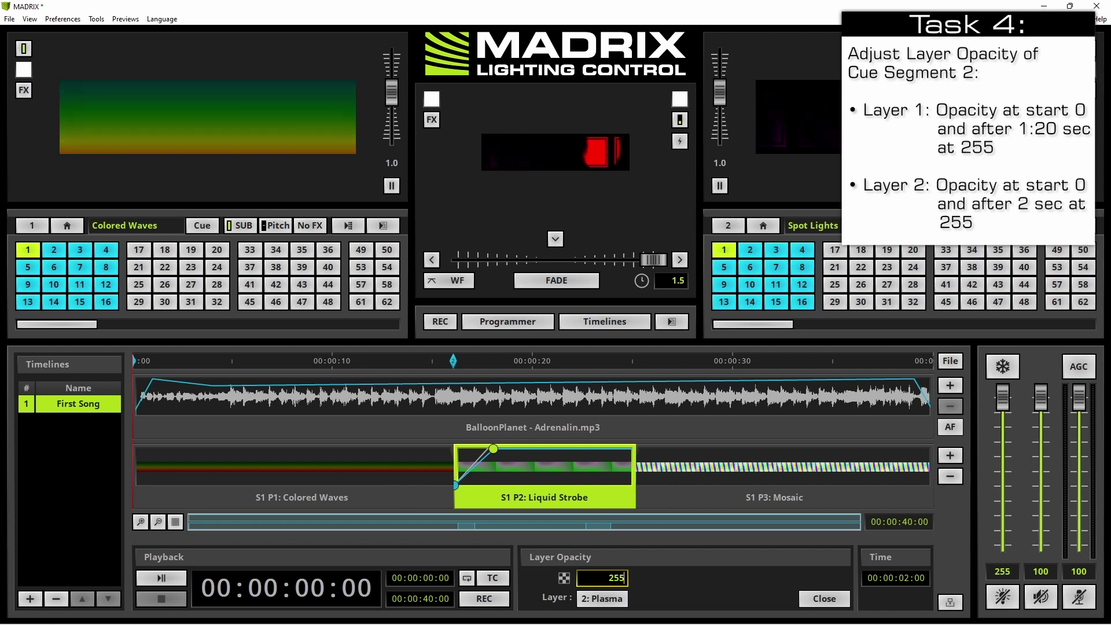
Leave the layer opacity editing of the Liquid Strobe segment and select the BalloonPlanet - Adrenalin.mp3 audio segment
{"action": "right_click", "coordinate": [602, 463]}
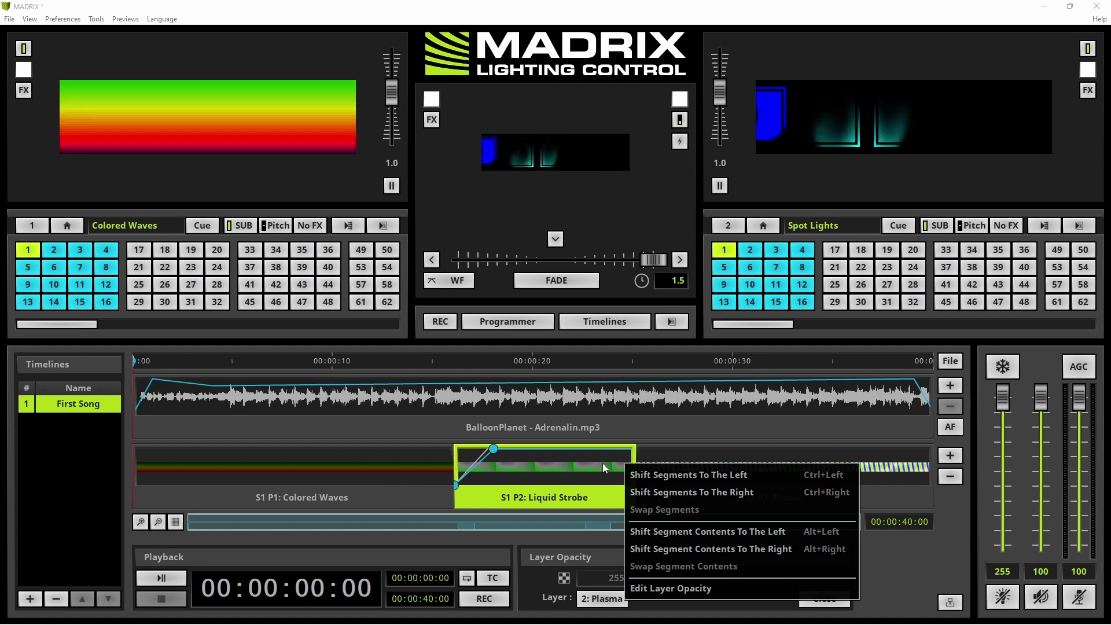
{"action": "left_click", "coordinate": [679, 434]}
{"action": "left_click", "coordinate": [681, 431]}
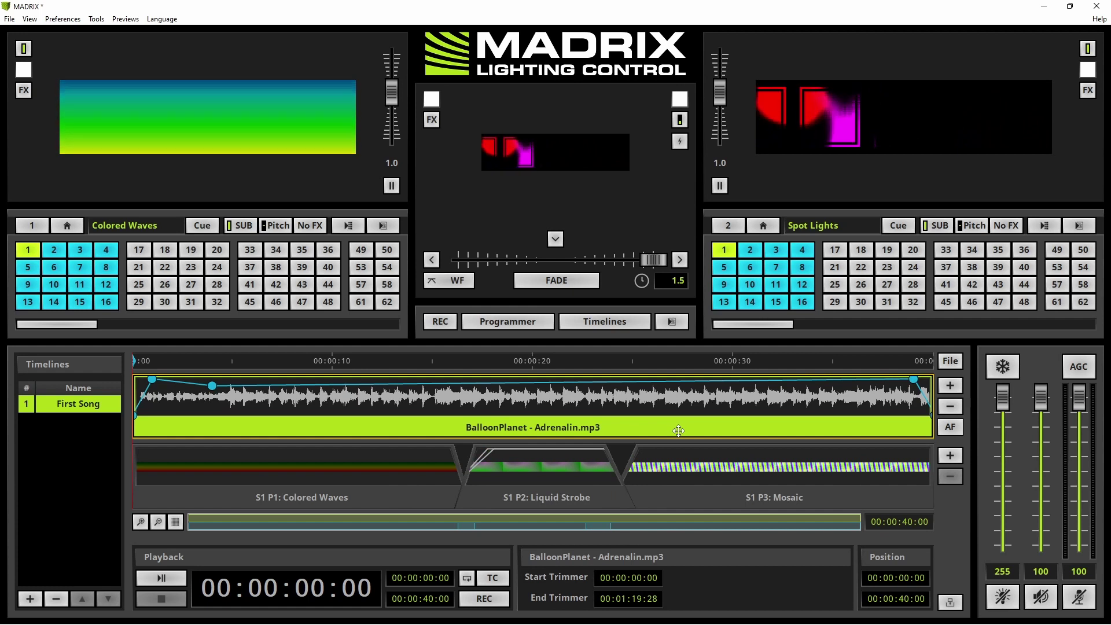